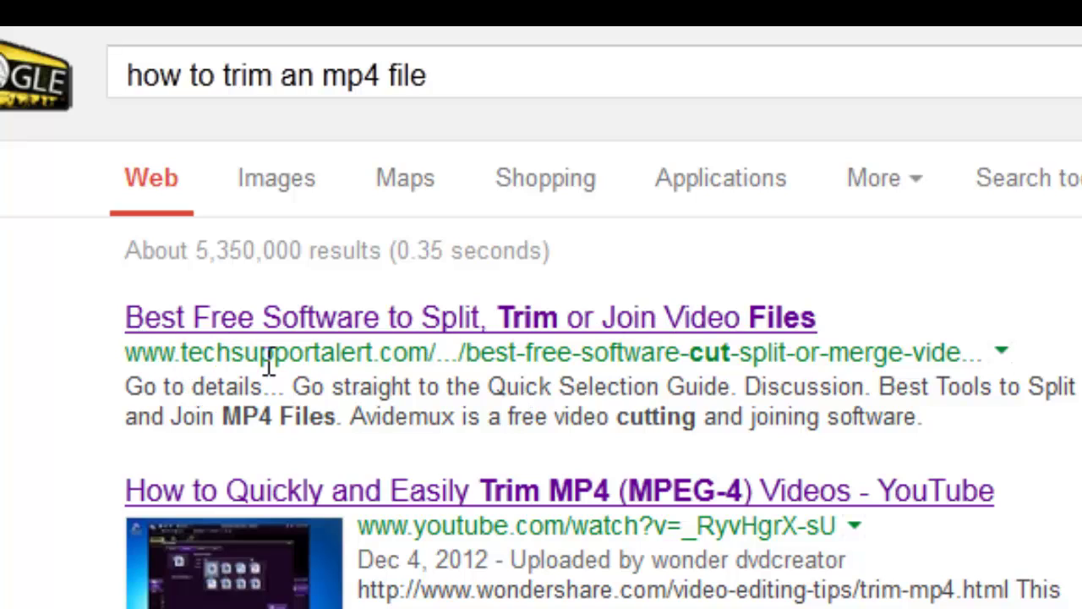
Step: Open the free video split/trim/join software article and scroll to its Avidemux entry
left_click(414, 321)
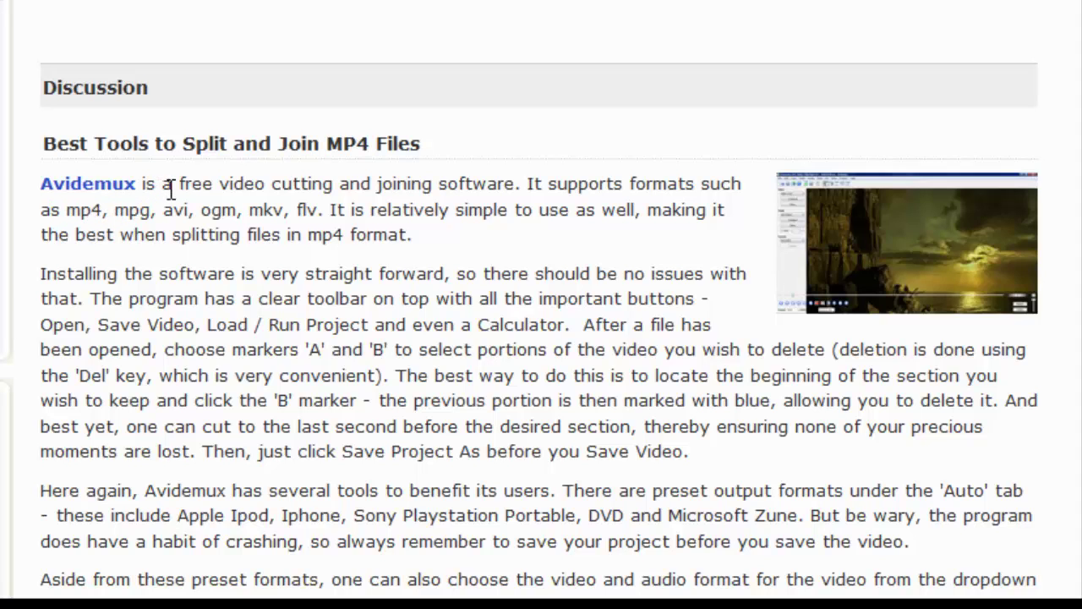
scroll(394, 202, "up", 3)
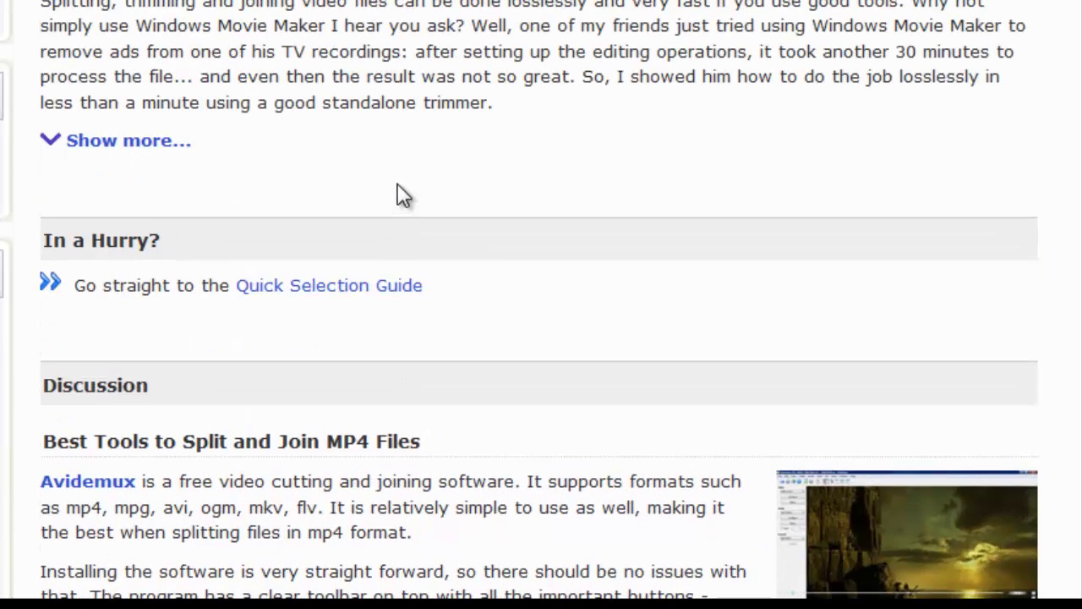
scroll(403, 195, "up", 5)
scroll(403, 194, "down", 5)
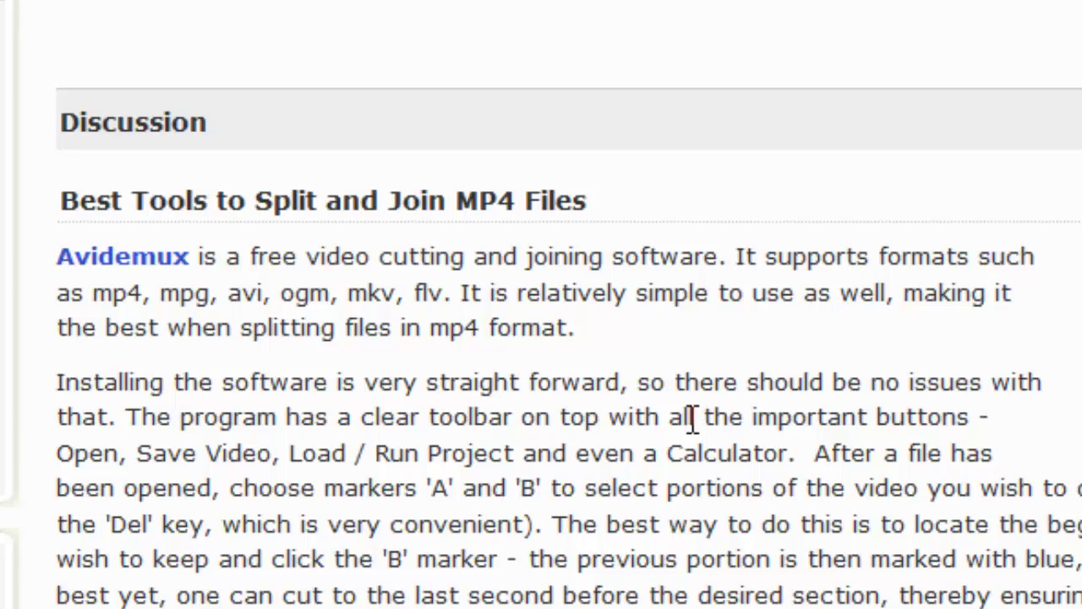
scroll(838, 464, "up", 5)
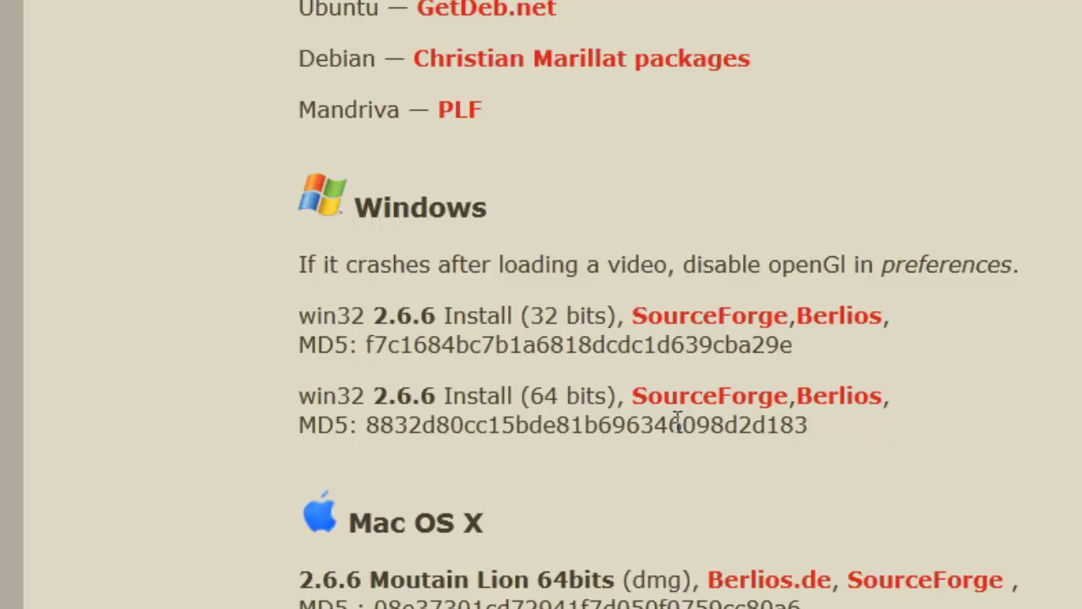
Step: Download avidemux_2.6.6_win64.exe and run it, approving the unverified-publisher warning
left_click(855, 404)
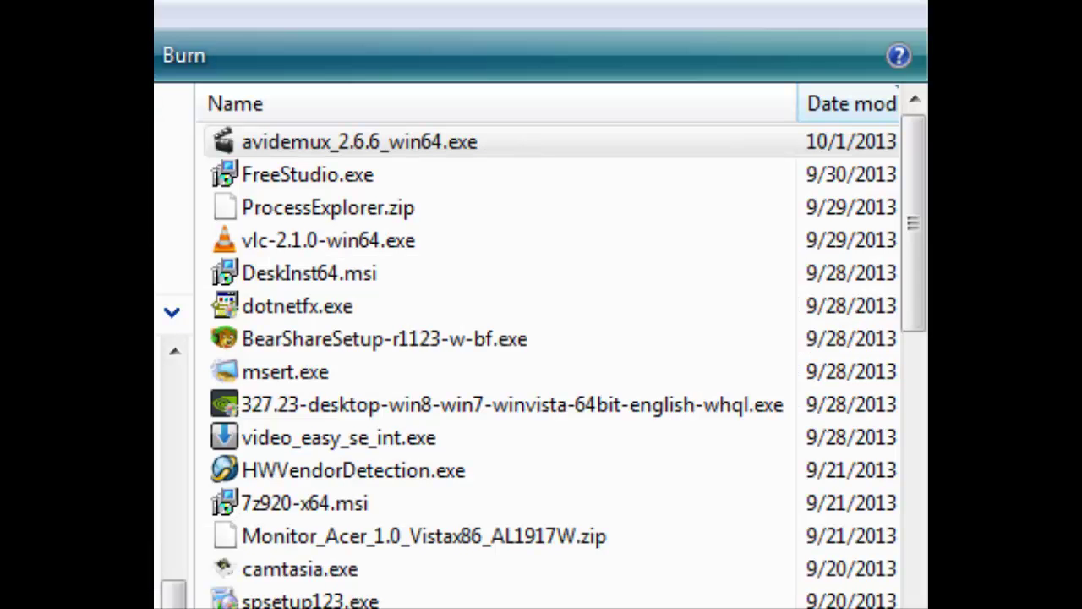
double_click(340, 146)
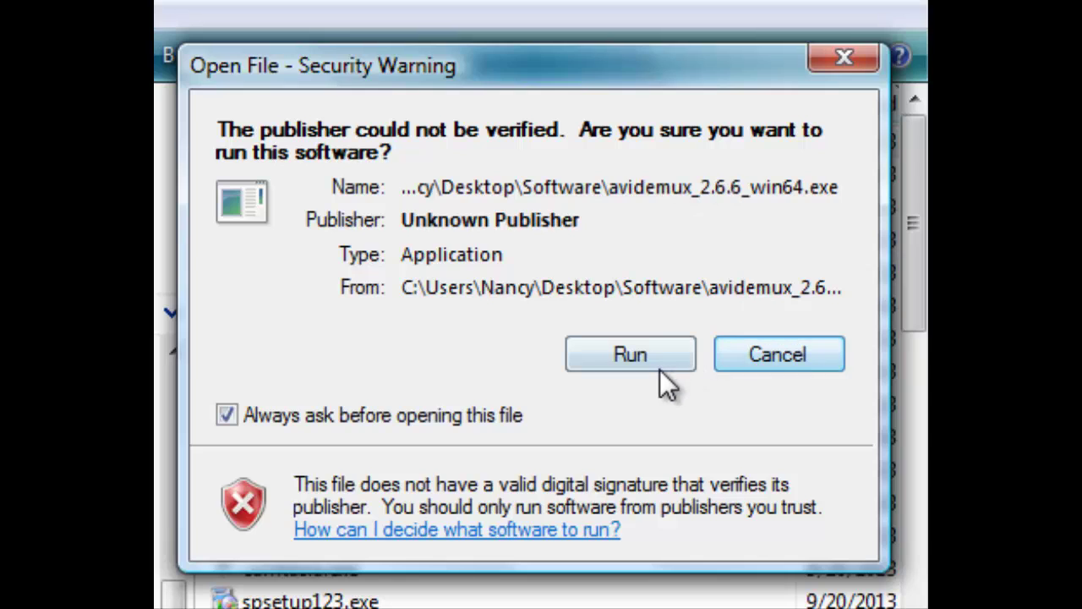
left_click(628, 350)
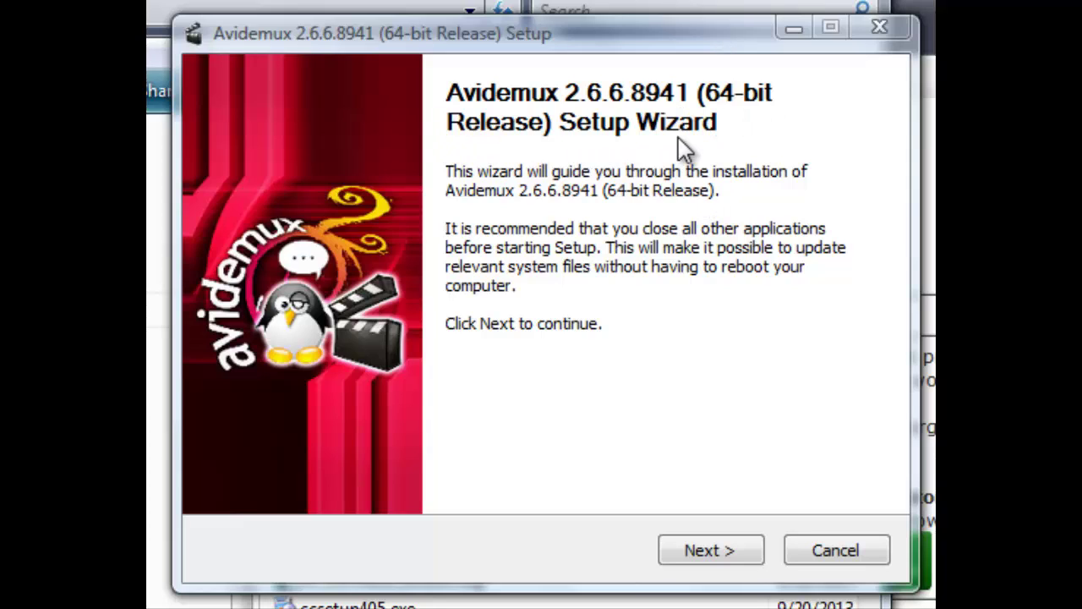
Step: Install Avidemux 2.6.6 64-bit with default components, shortcuts and Start Menu folder
left_click(732, 554)
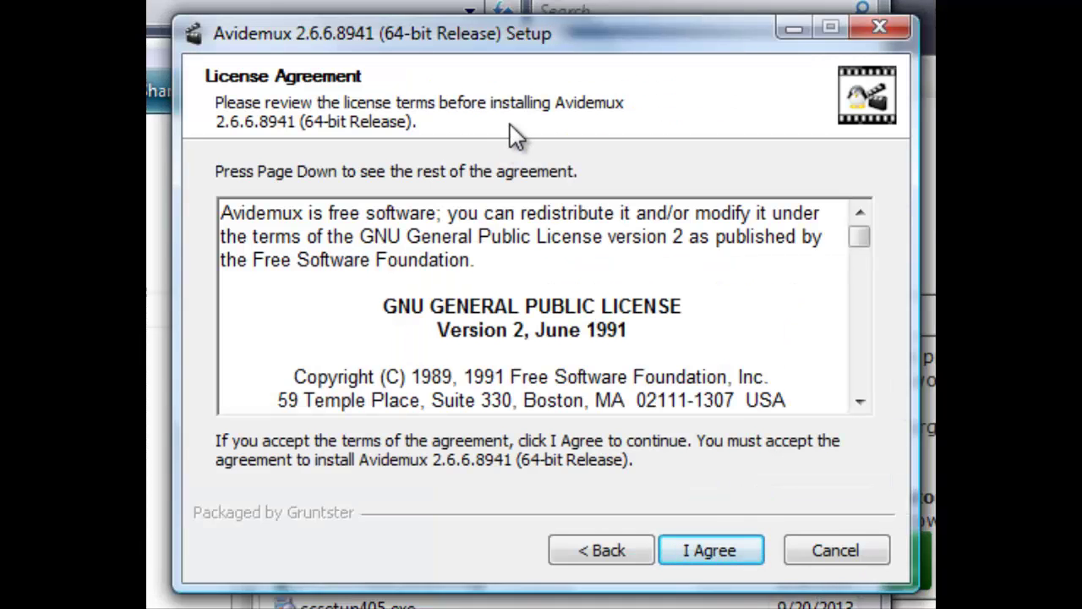
left_click(708, 557)
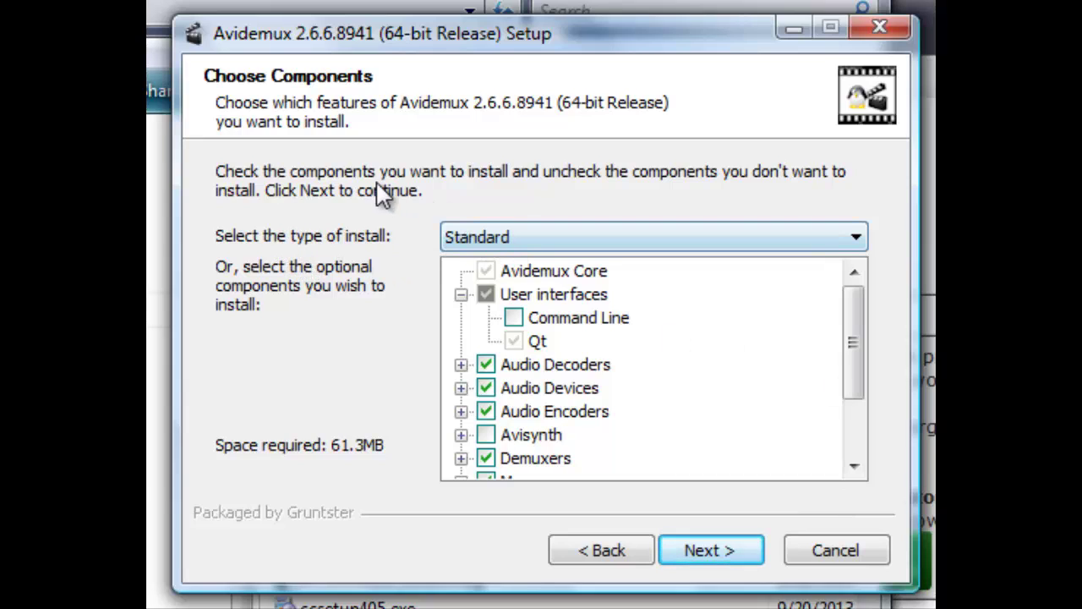
left_click(716, 560)
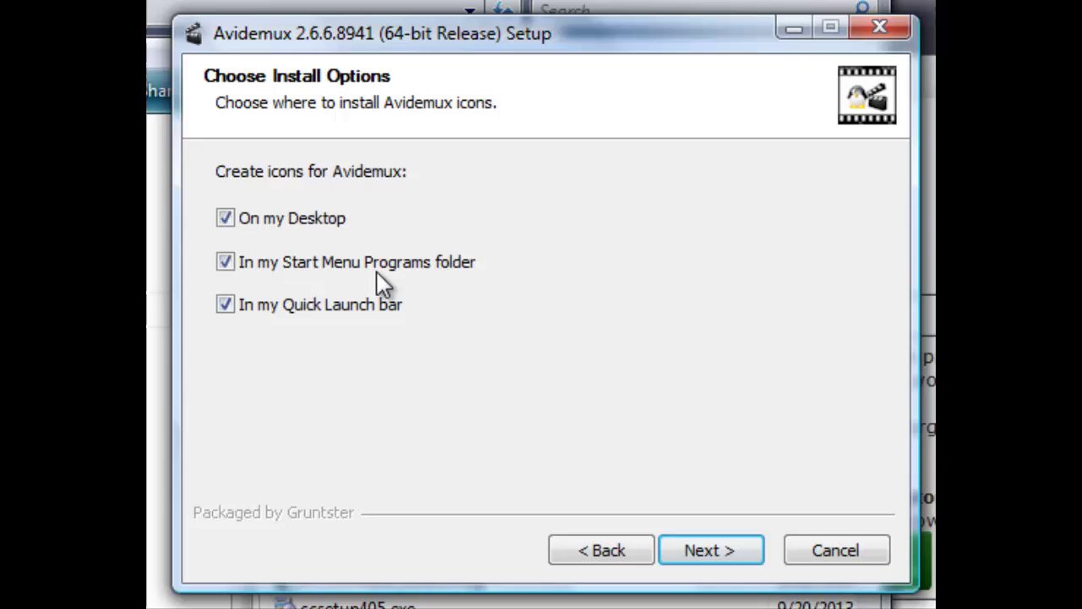
left_click(726, 546)
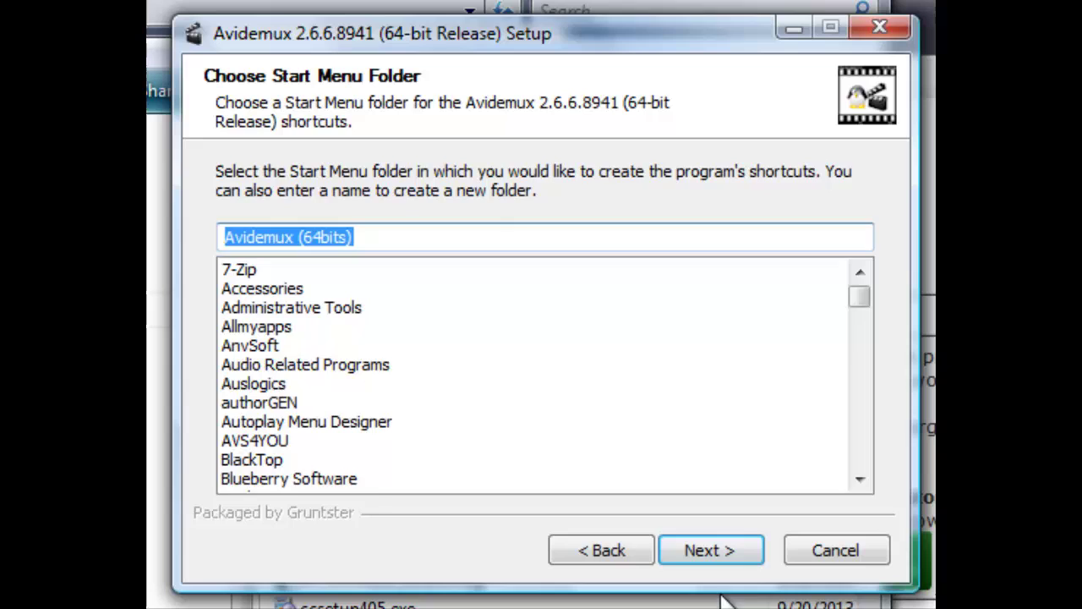
key("Return")
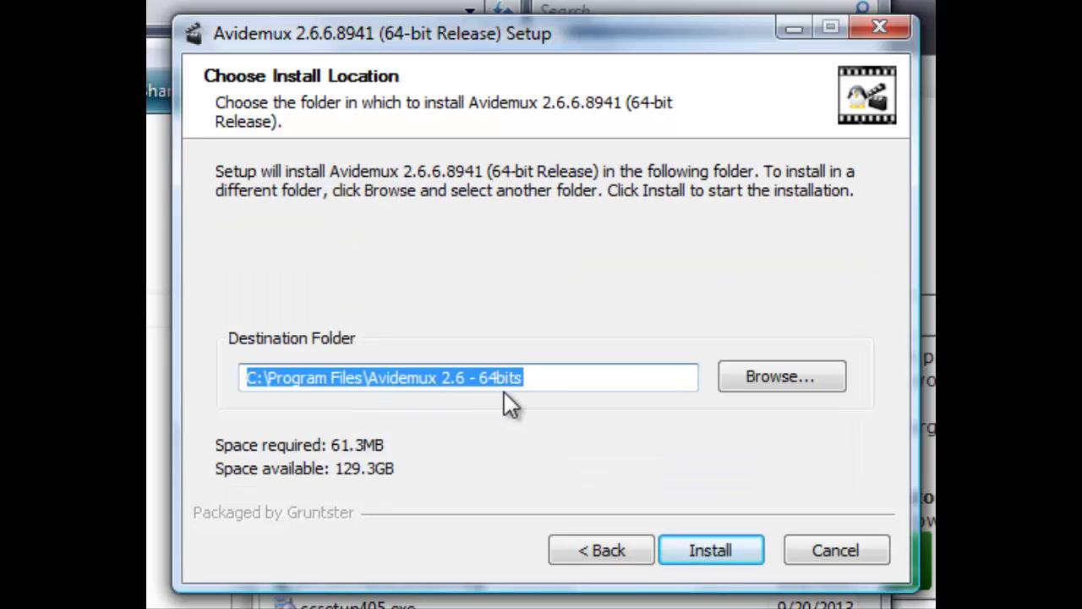
left_click(709, 554)
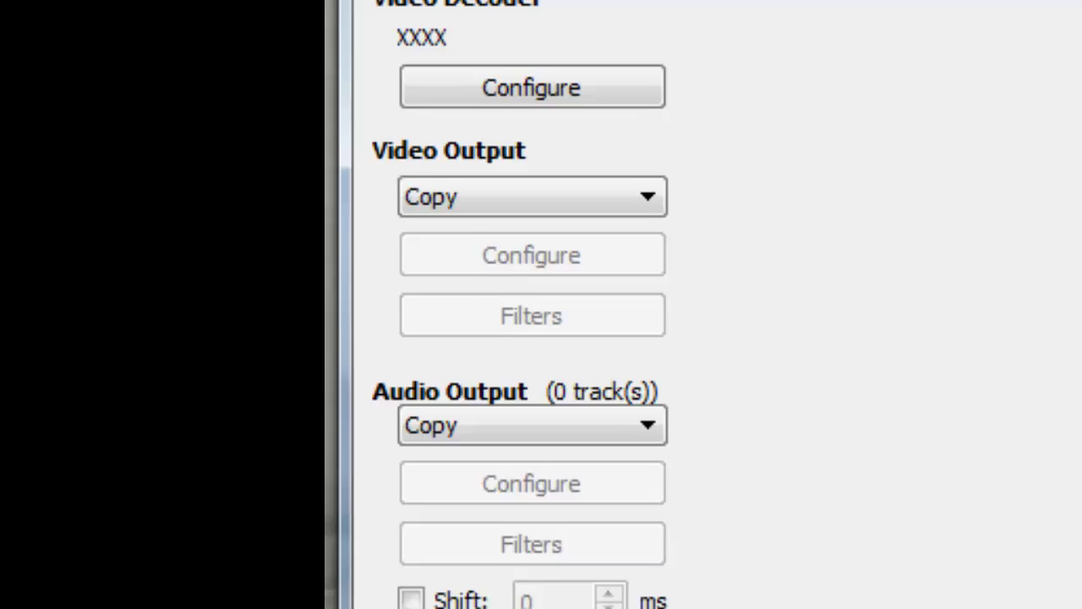
Step: Load welcome6ws.mp4 from the Video Common folder into Avidemux
left_click(441, 106)
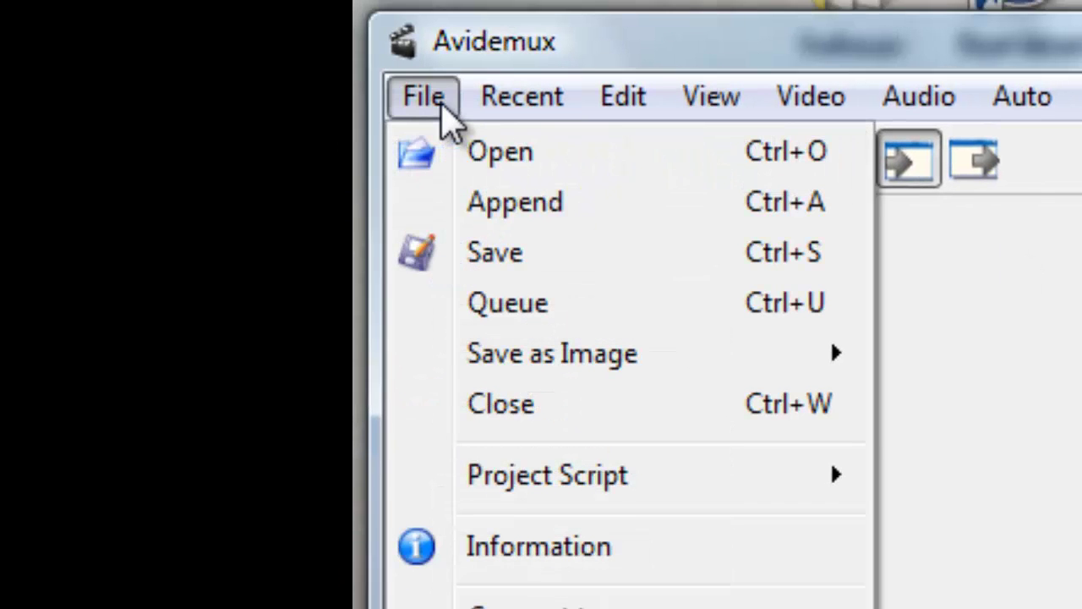
left_click(492, 151)
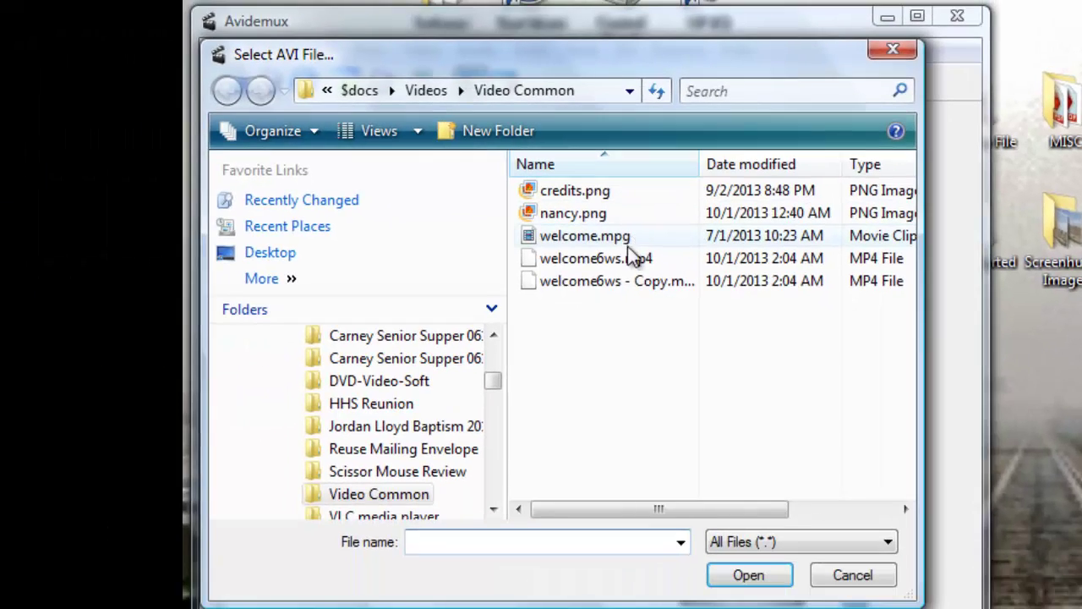
left_click(634, 258)
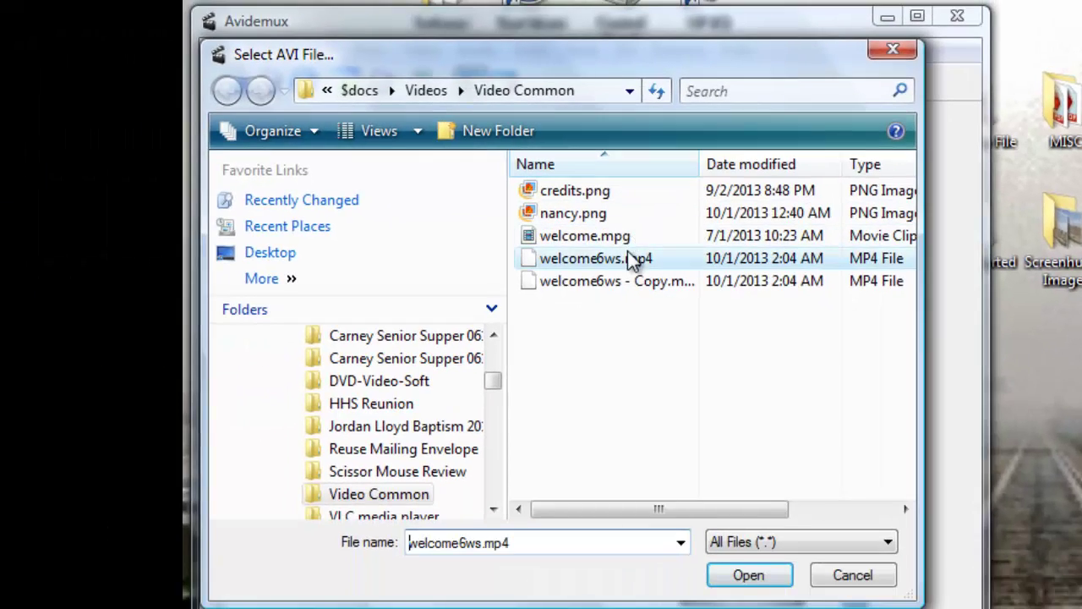
left_click(750, 578)
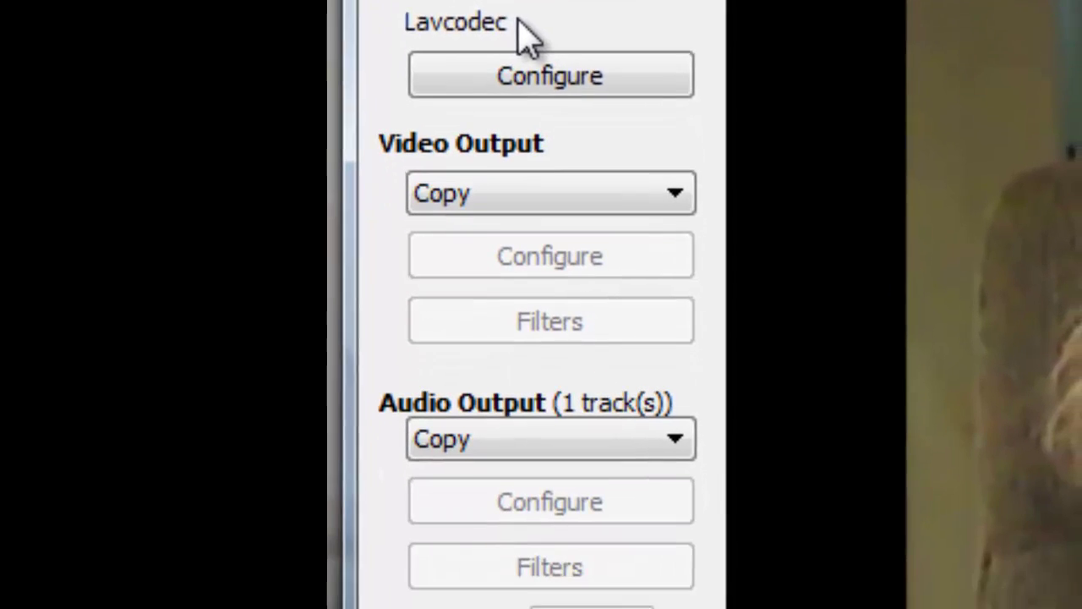
Step: Set the video encoder to Mpeg4 AVC (x264) and the output format to MP4 Muxer
left_click(671, 150)
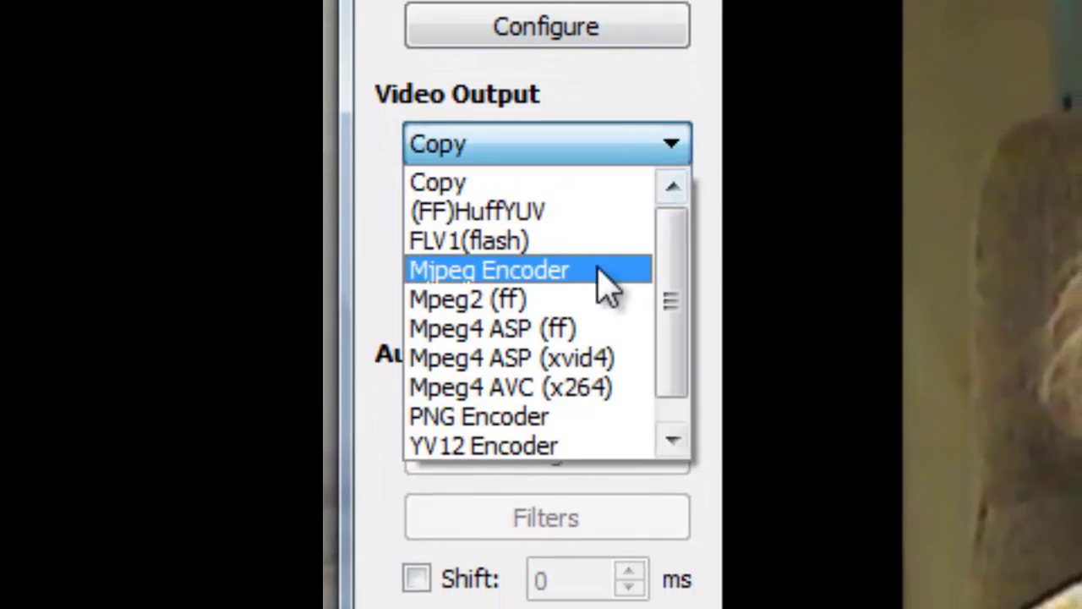
left_click(590, 393)
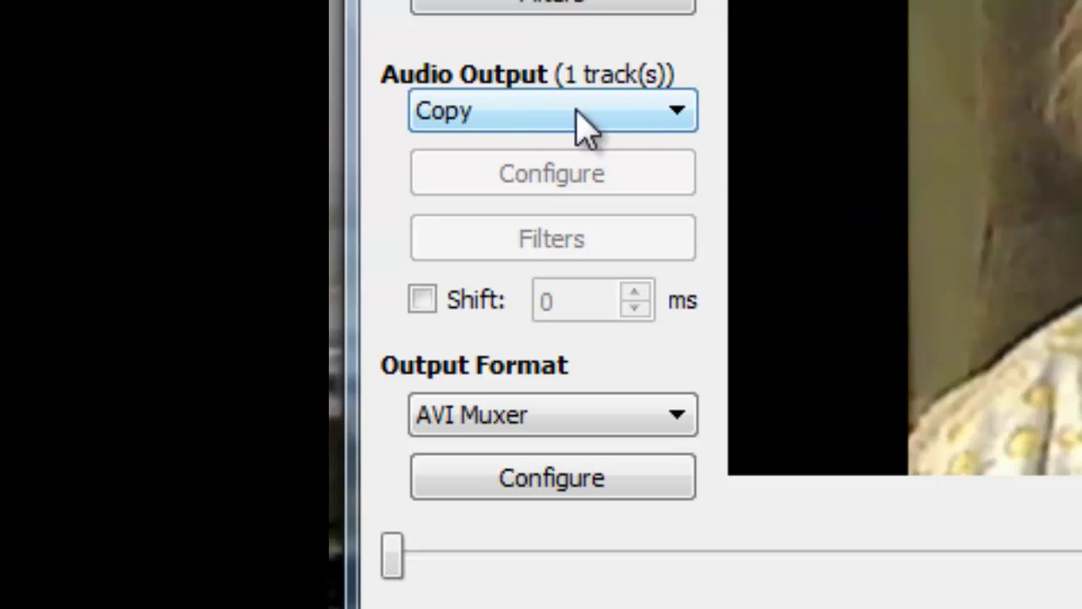
left_click(682, 415)
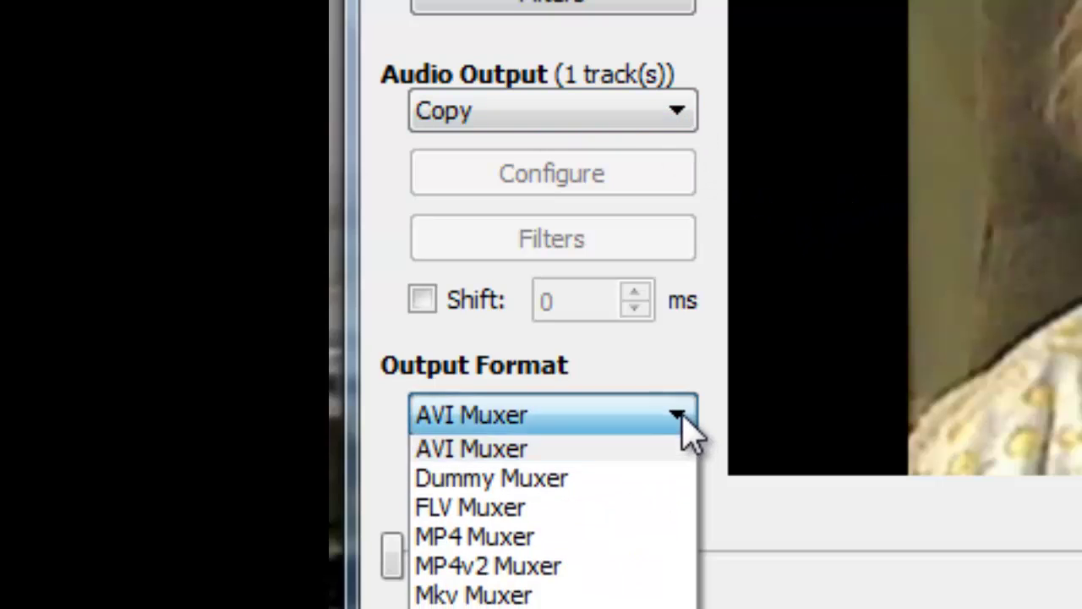
left_click(524, 542)
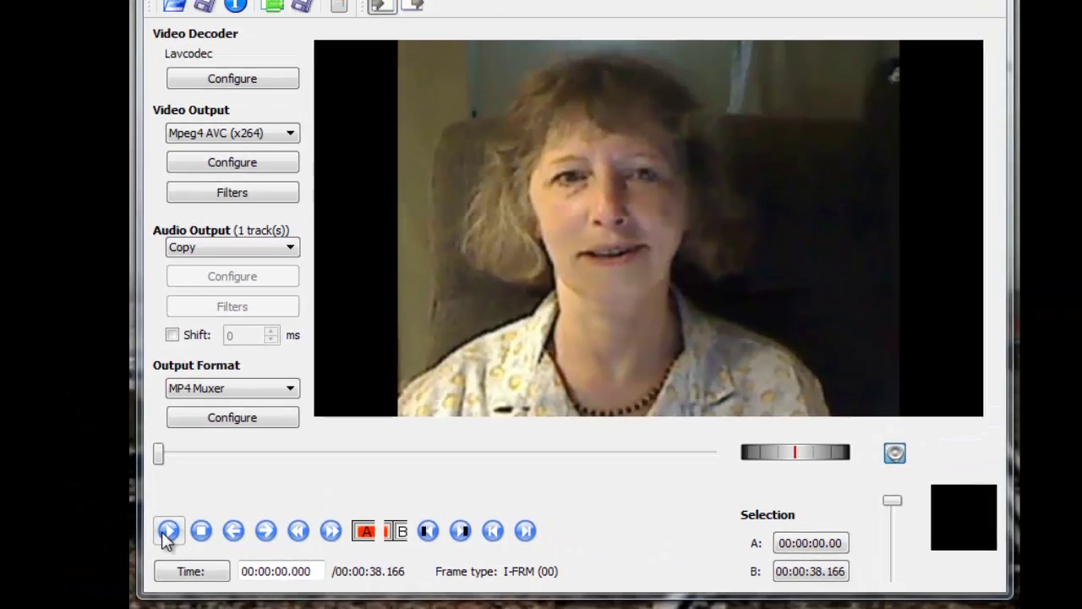
Step: Play the clip and set start marker A at 00:00:05.666
left_click(168, 531)
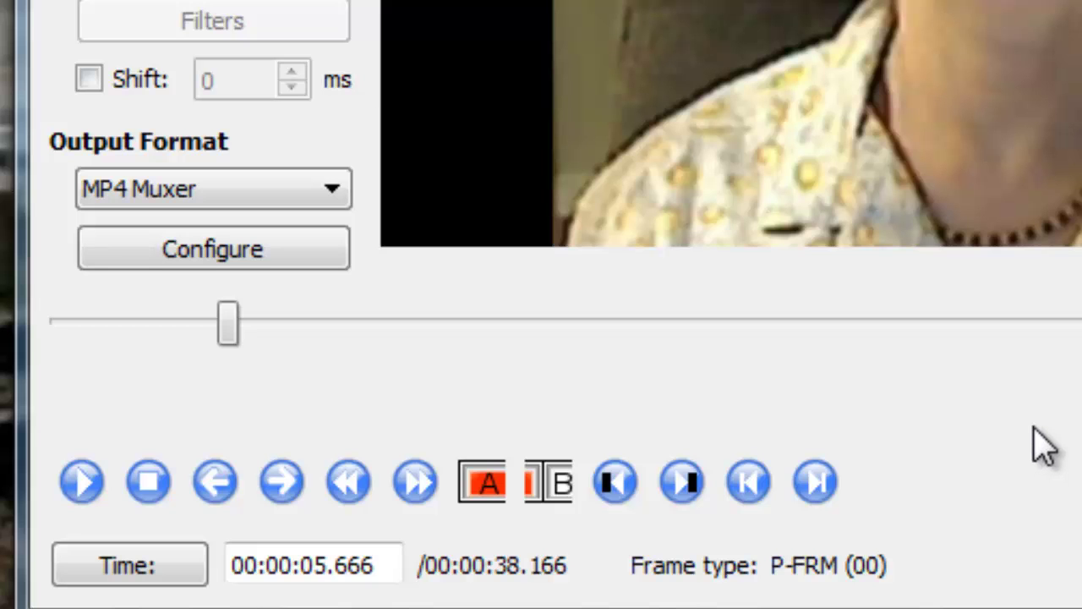
key("ctrl+Page_Up")
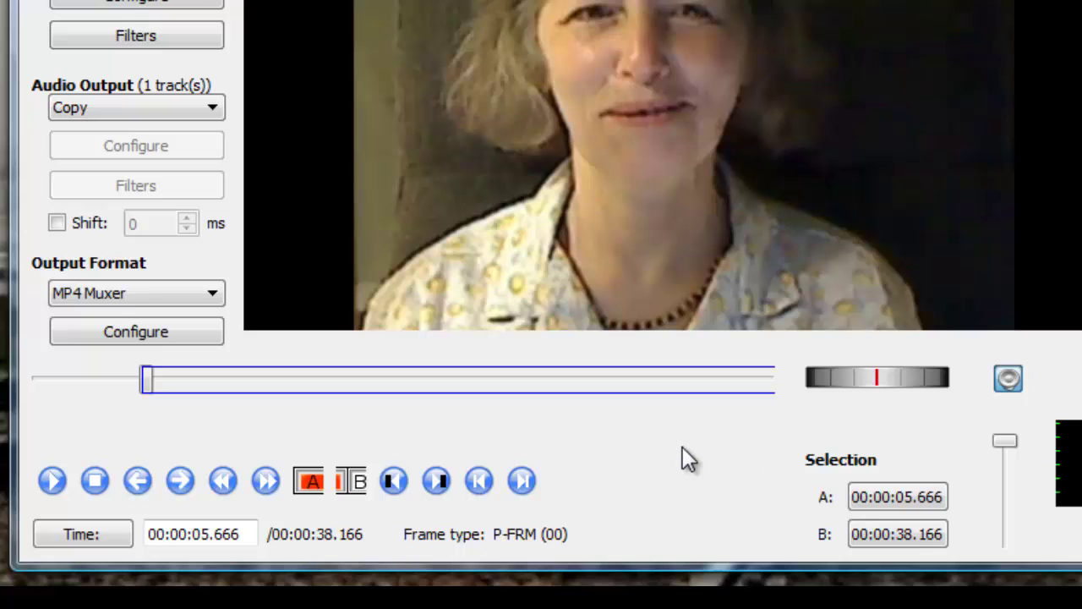
Step: Play on from marker A and set end marker B around 00:00:11.5
key("space")
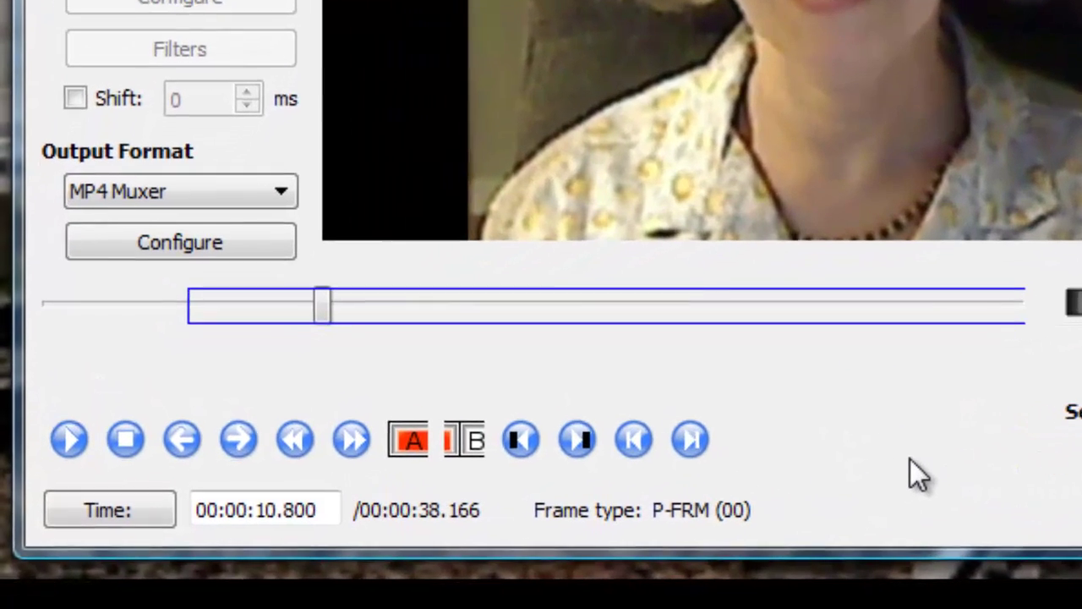
key("space")
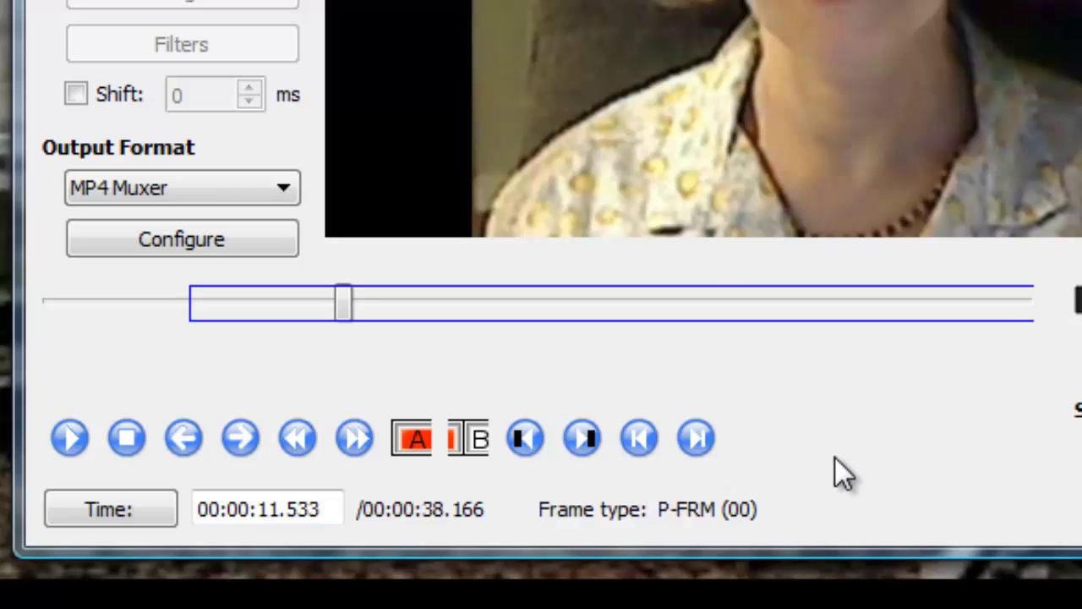
key("]")
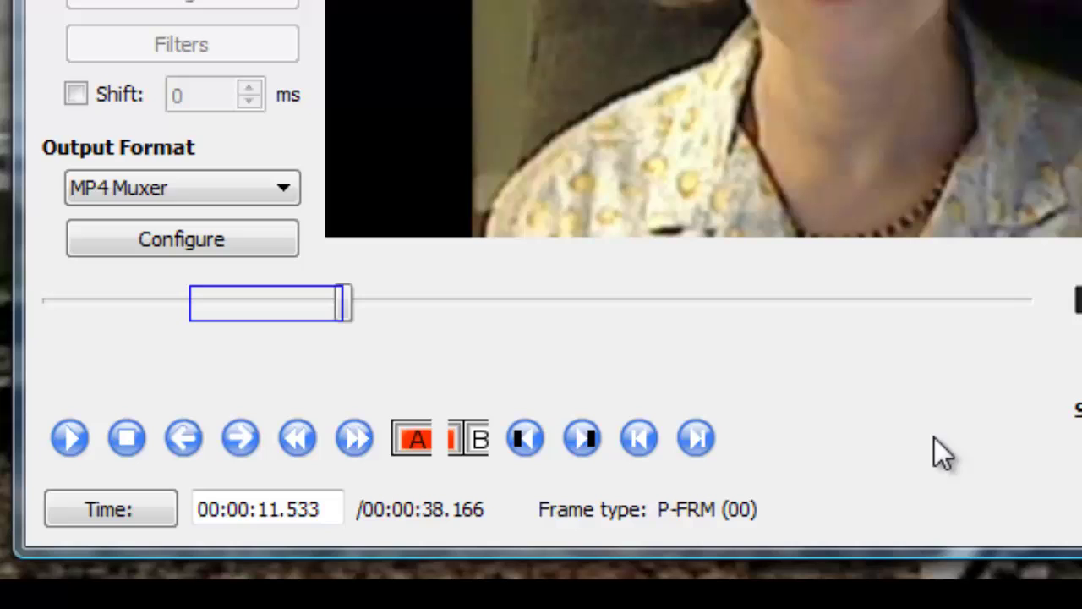
key("Right")
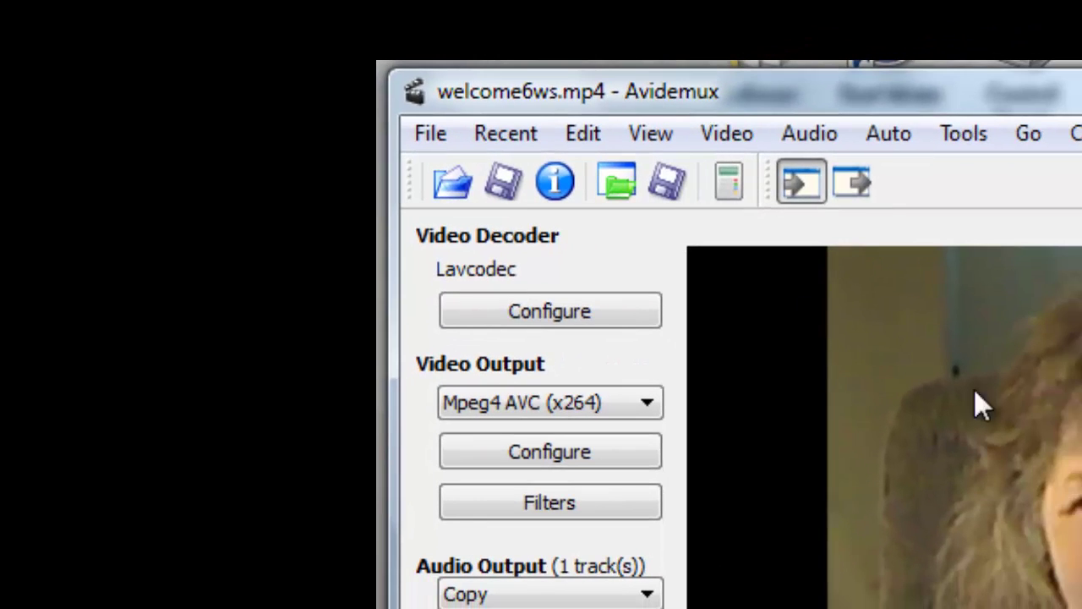
Step: Save the trimmed section as nancy-avid1 with All Files type and dismiss the confirmation
left_click(505, 180)
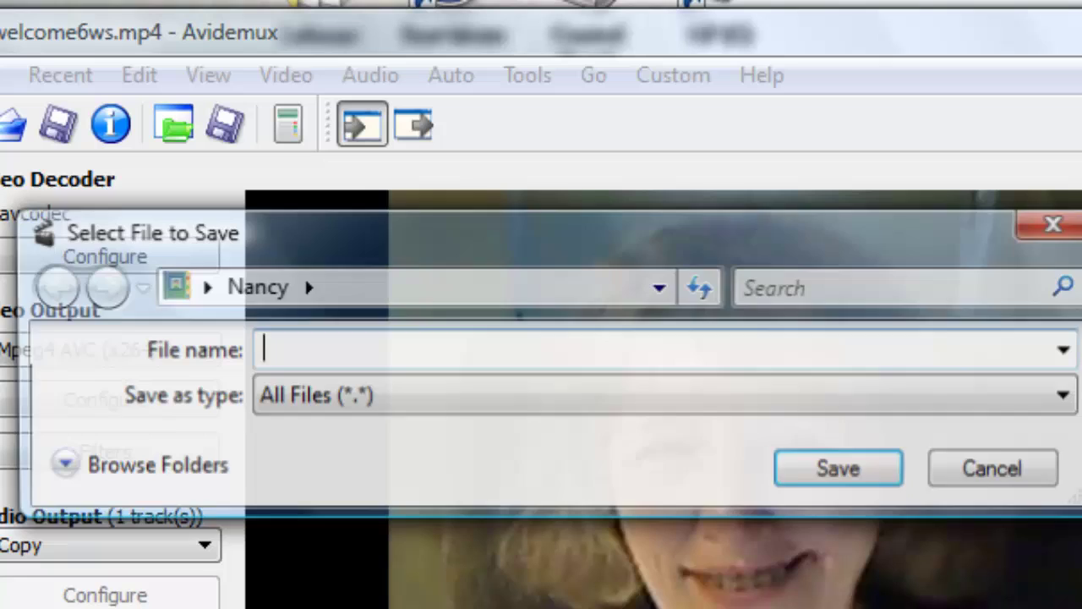
type("n")
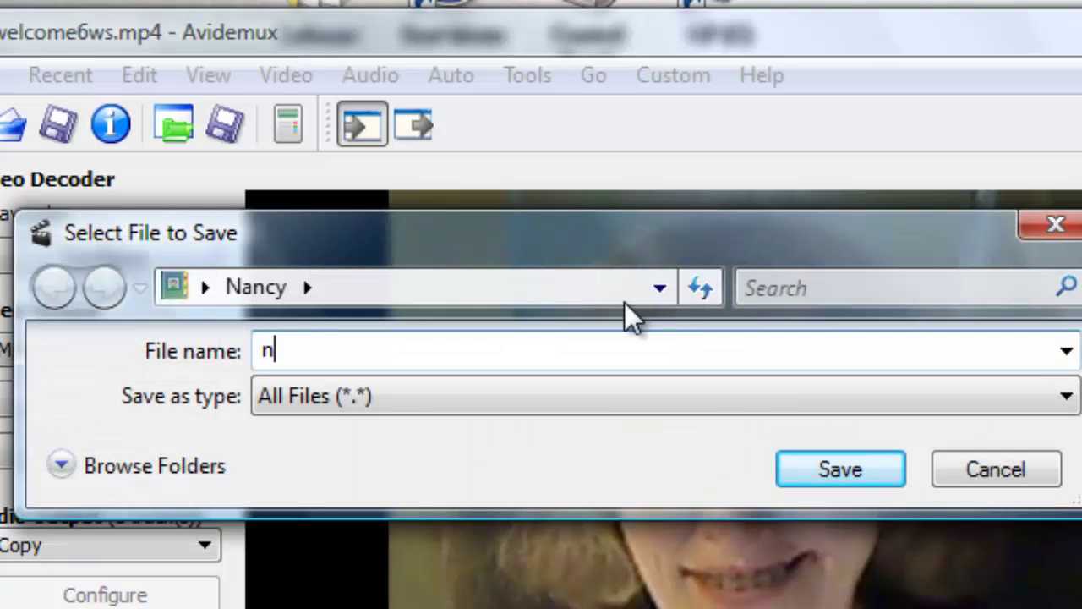
type("ancy-av")
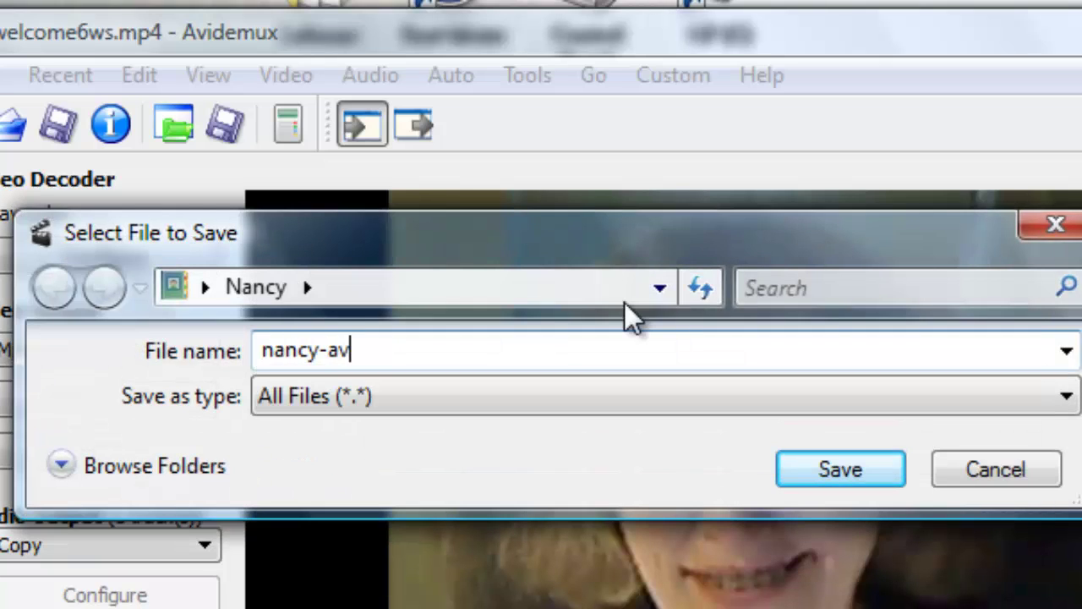
type("id1")
left_click(1066, 398)
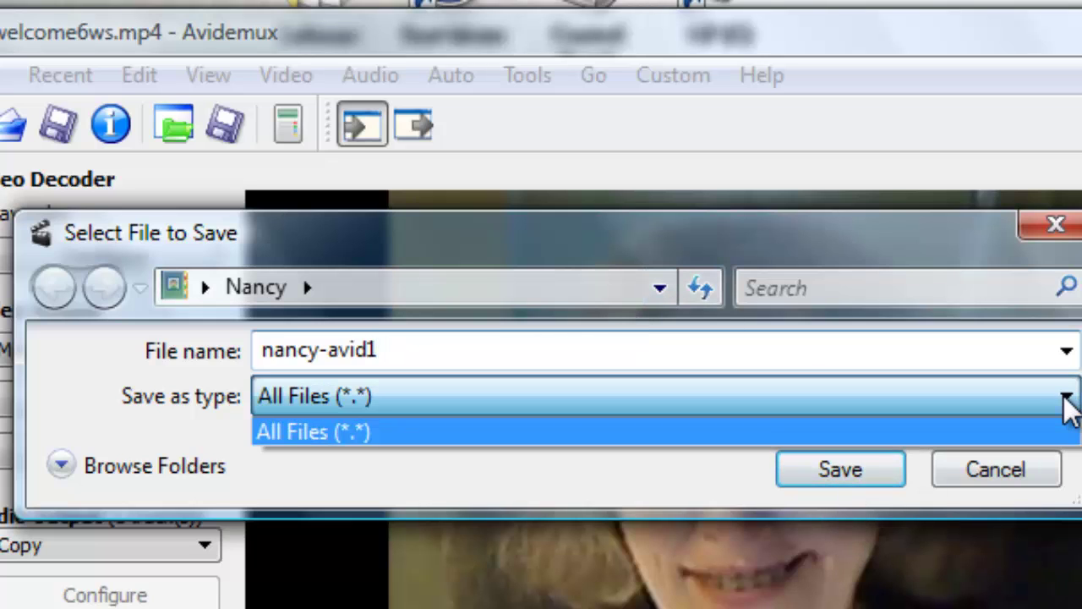
left_click(1068, 404)
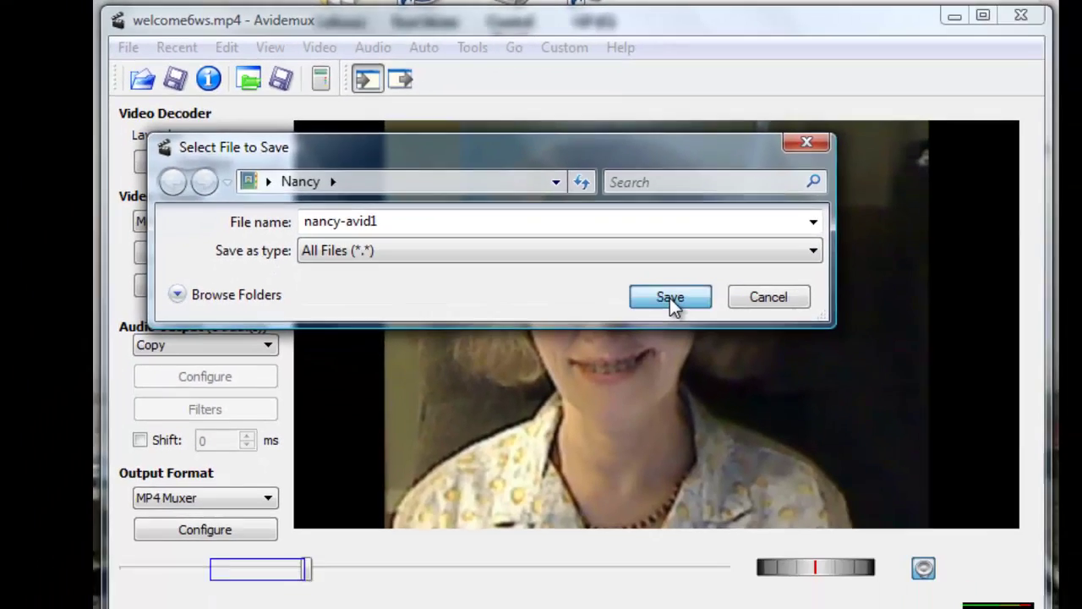
left_click(670, 298)
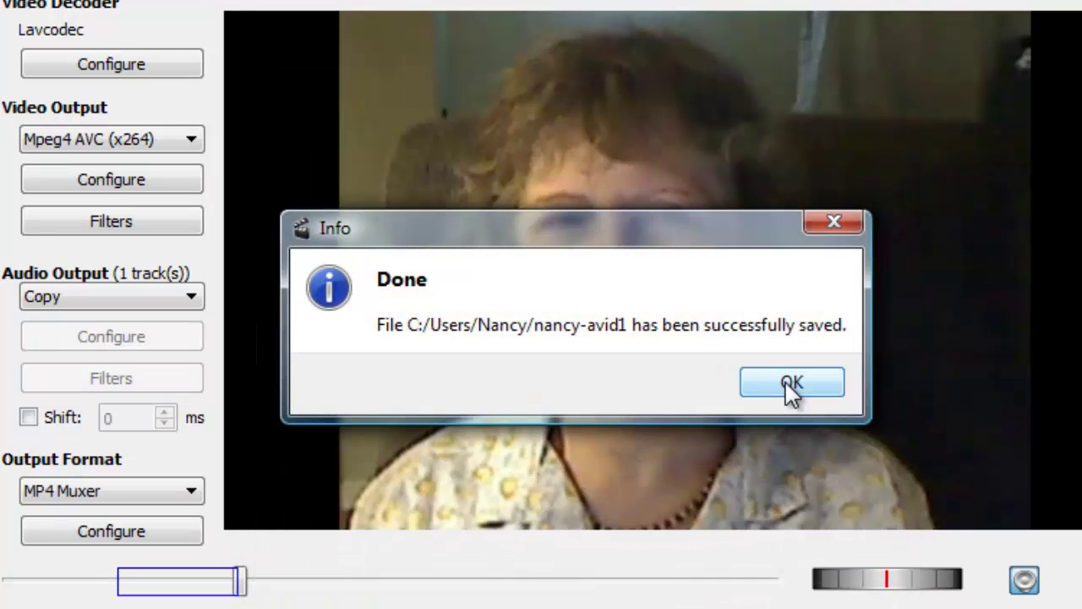
left_click(792, 387)
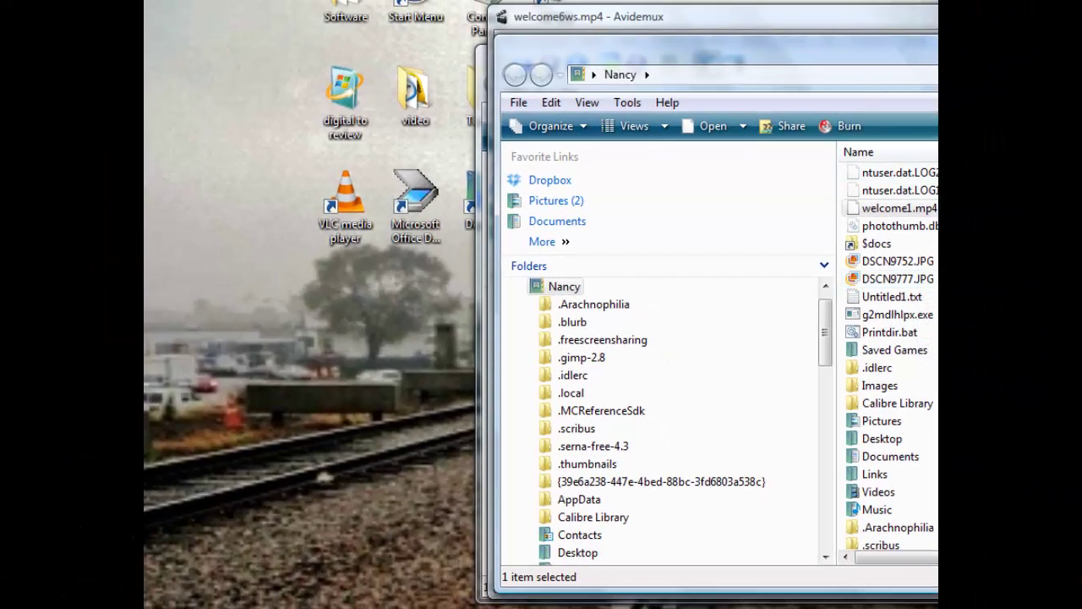
Step: Sort the user folder by date modified and select the new nancy-avid1.mp4
left_click_drag(1003, 51, 724, 53)
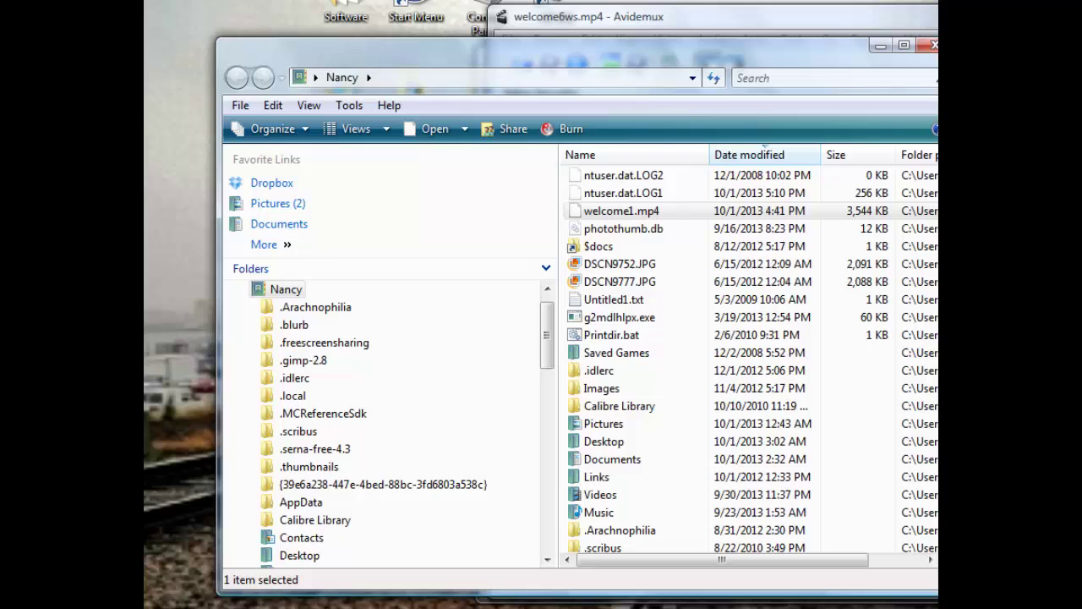
left_click(749, 158)
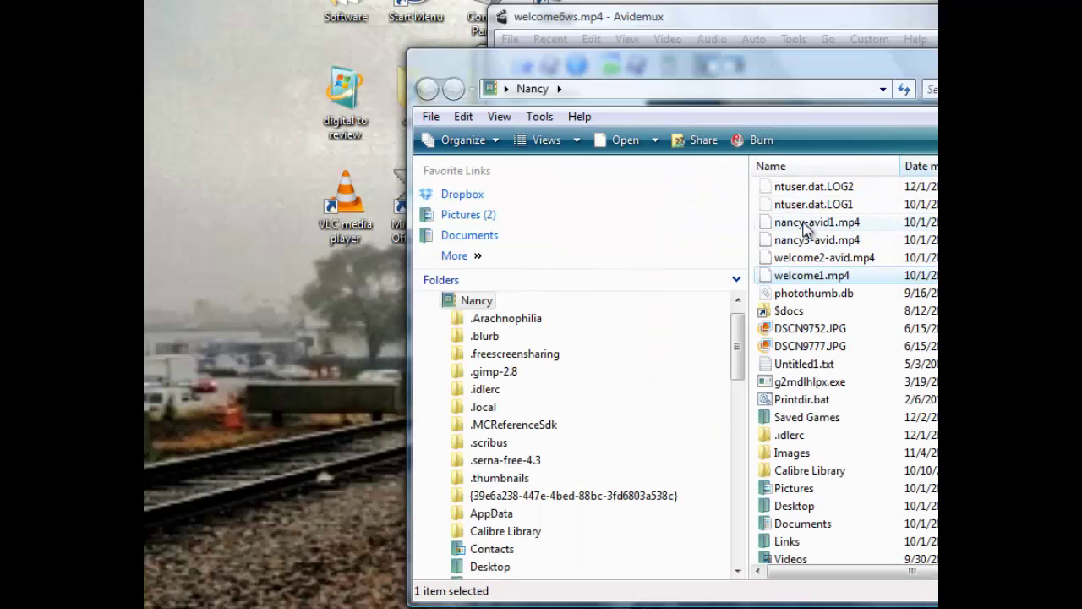
left_click(802, 223)
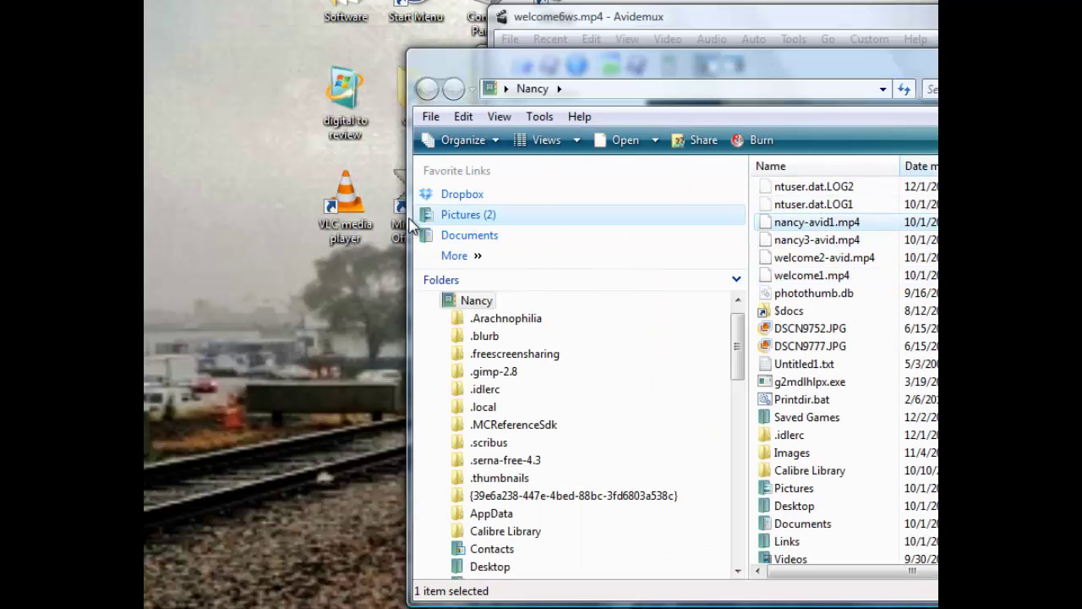